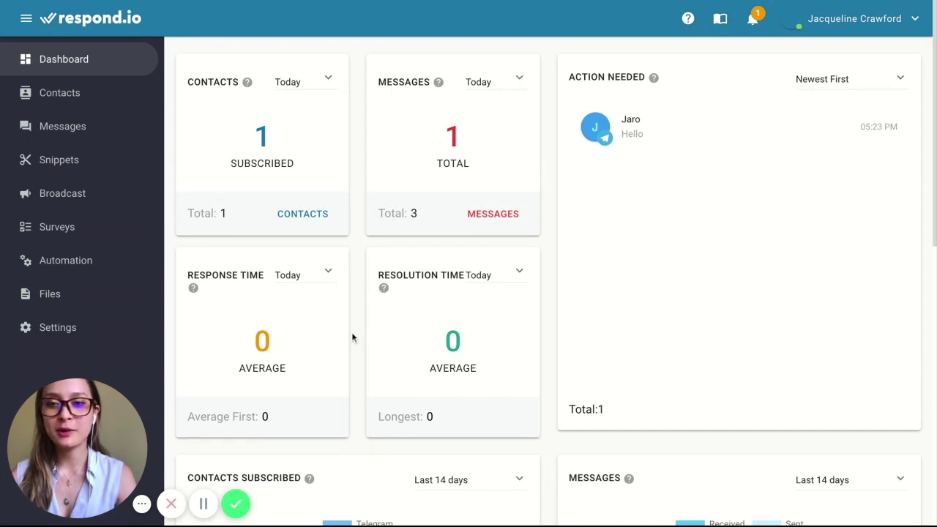
Step: Open the Messages inbox showing the contact's Telegram conversation and details
{"action": "left_click", "coordinate": [87, 129]}
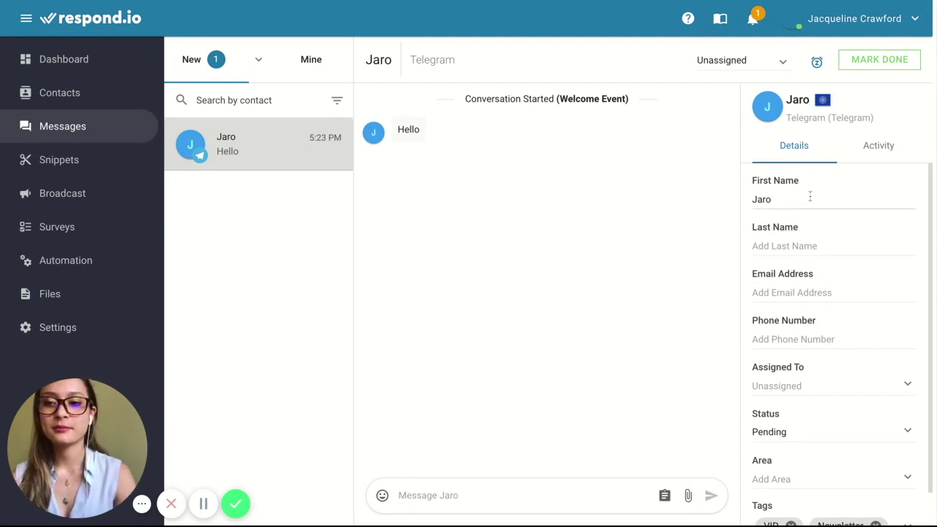
Step: Open a blank Add Custom Field form under Settings > Custom Fields
{"action": "left_click", "coordinate": [140, 329]}
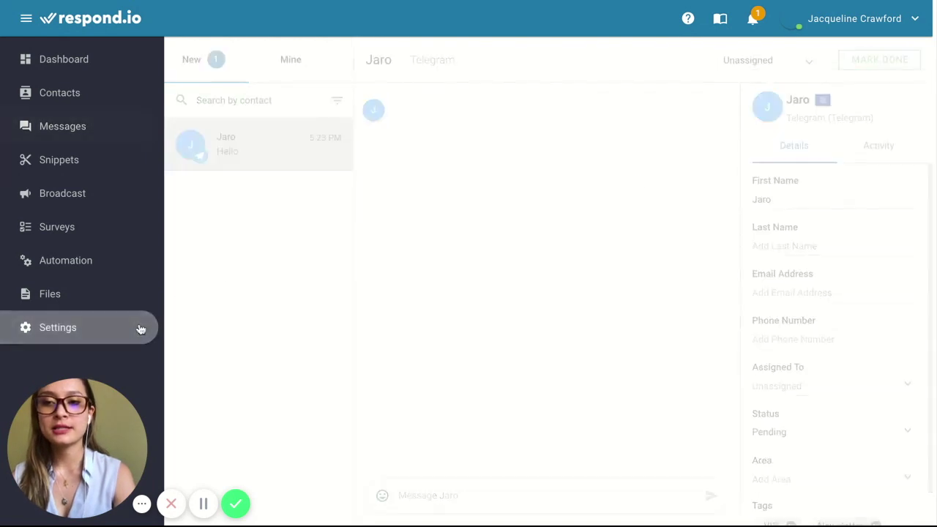
{"action": "left_click", "coordinate": [225, 214]}
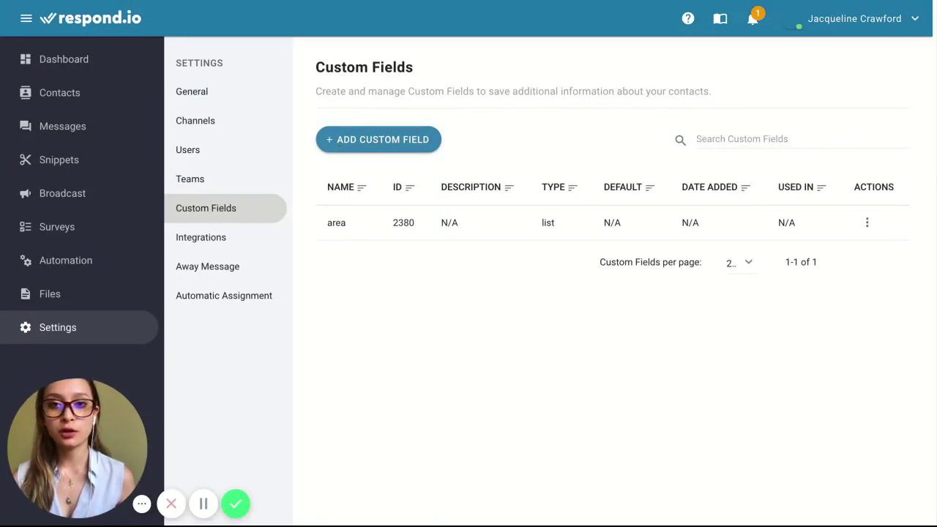
{"action": "left_click", "coordinate": [379, 139]}
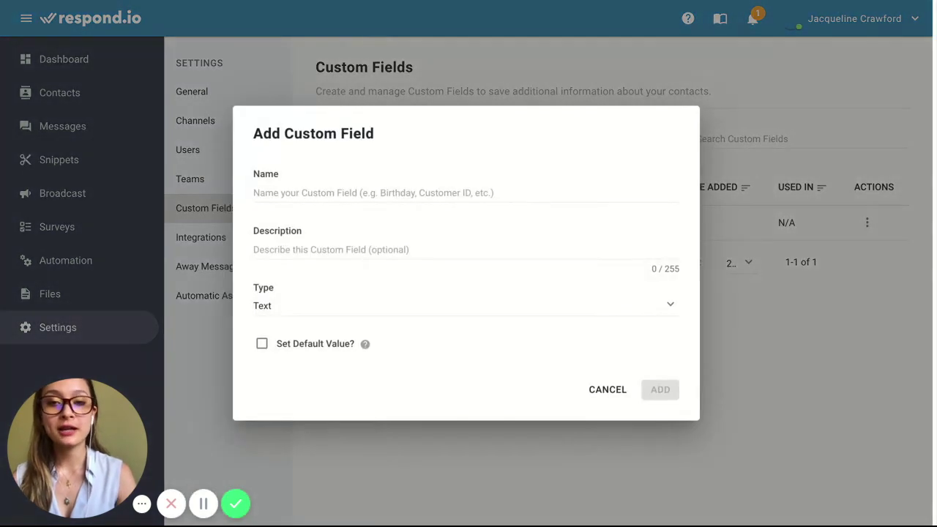
Step: Create a 'Region' List (Dropdown) custom field with values North and South
{"action": "left_click", "coordinate": [340, 194]}
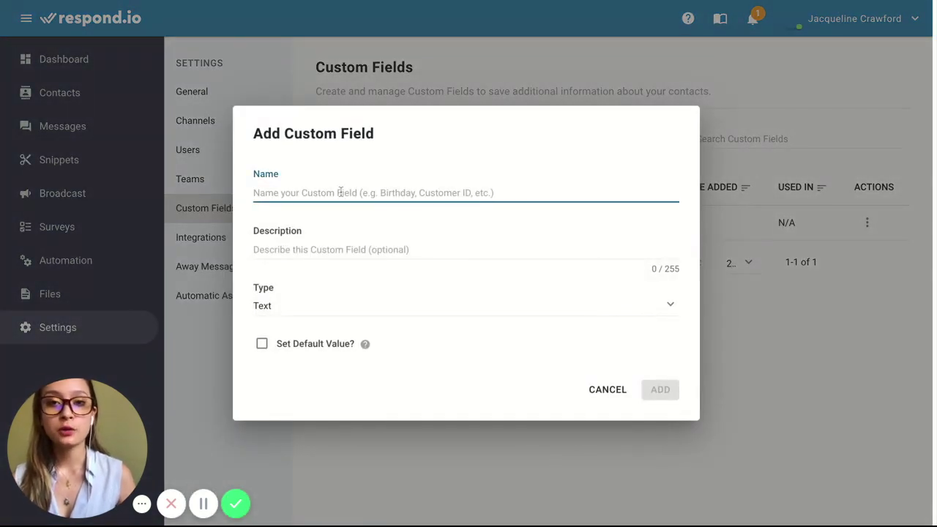
{"action": "type", "text": "Re"}
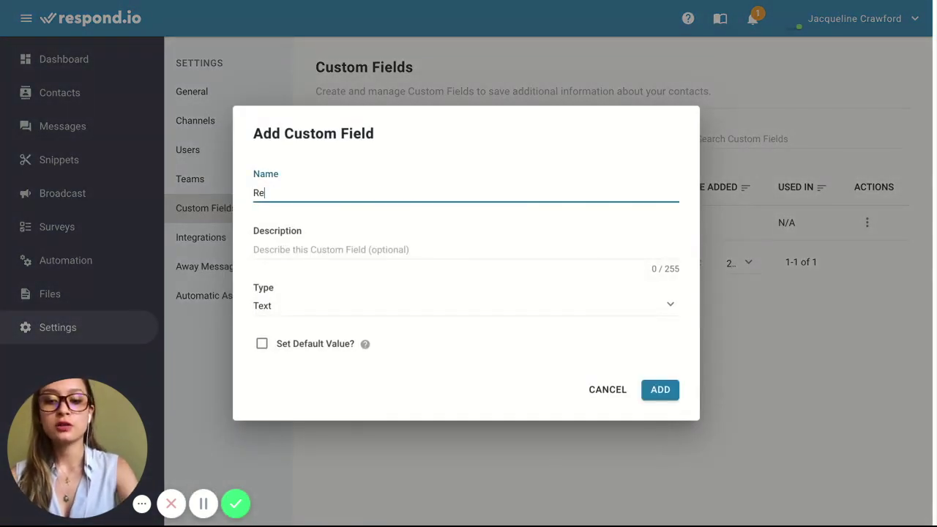
{"action": "type", "text": "gion"}
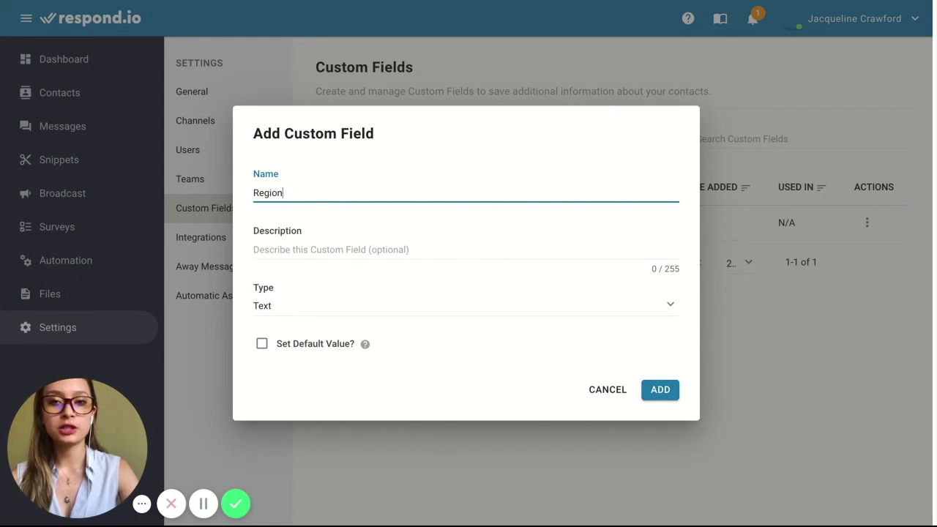
{"action": "left_click", "coordinate": [415, 311]}
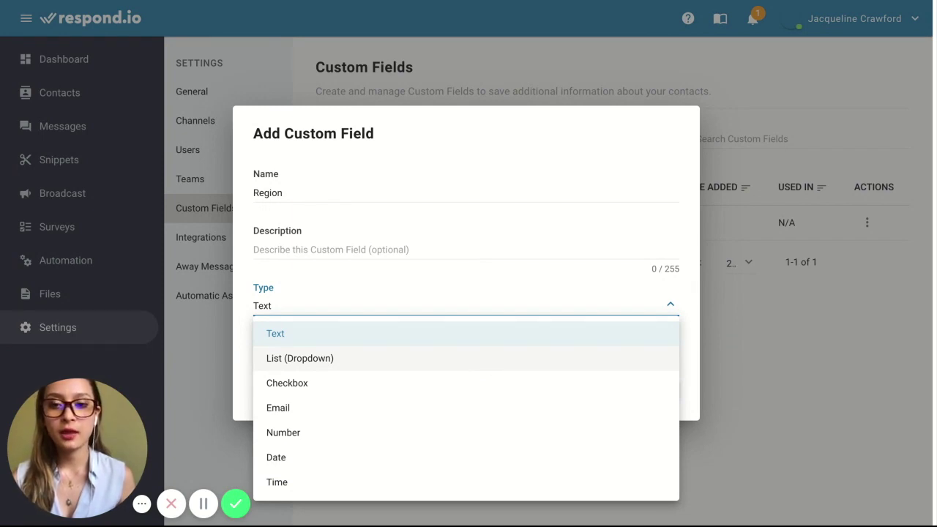
{"action": "left_click", "coordinate": [300, 358]}
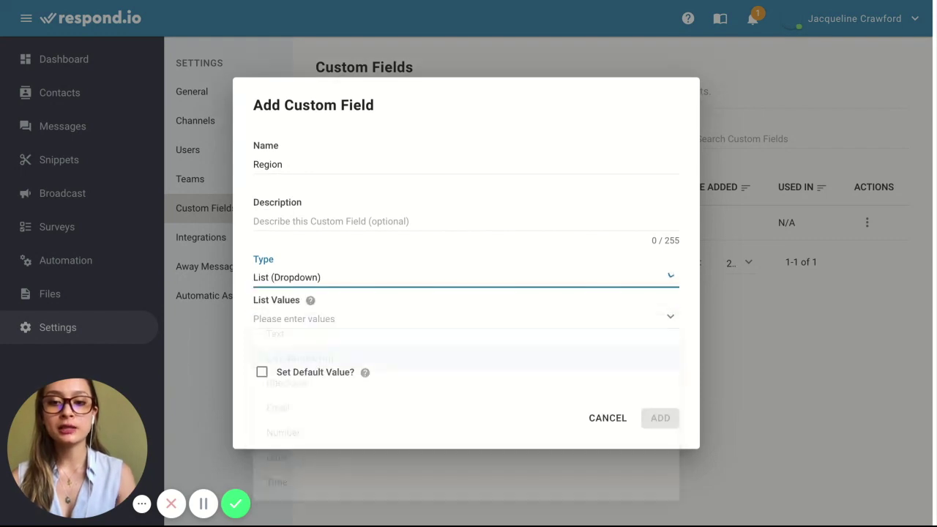
{"action": "left_click", "coordinate": [408, 317]}
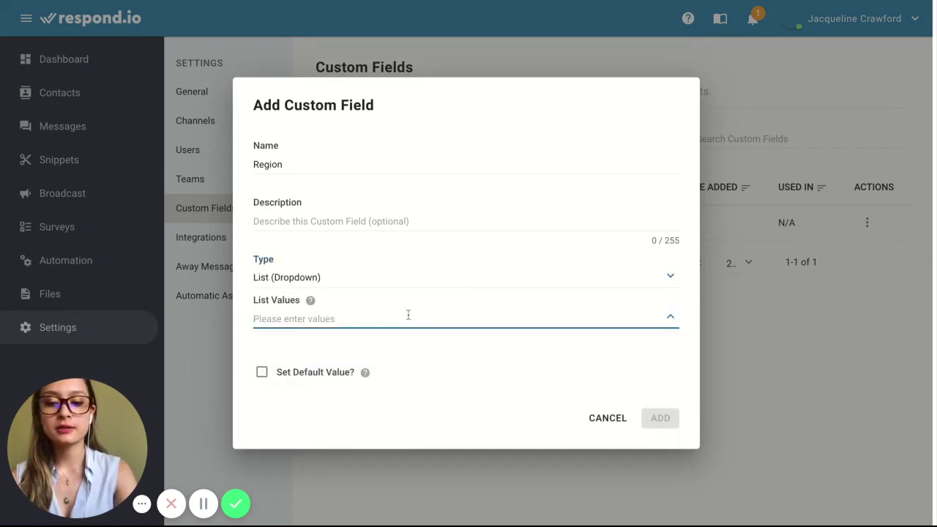
{"action": "type", "text": "North"}
{"action": "key", "text": "Return"}
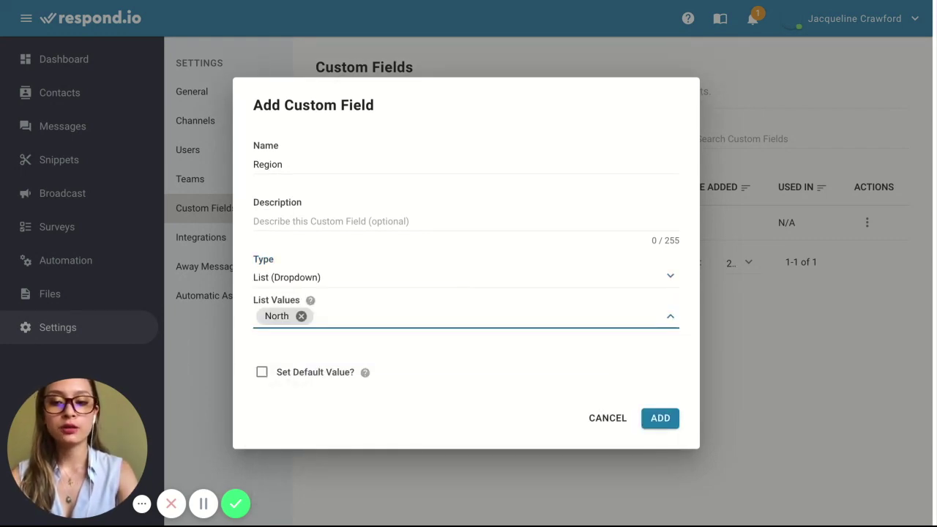
{"action": "type", "text": " South"}
{"action": "key", "text": "Return"}
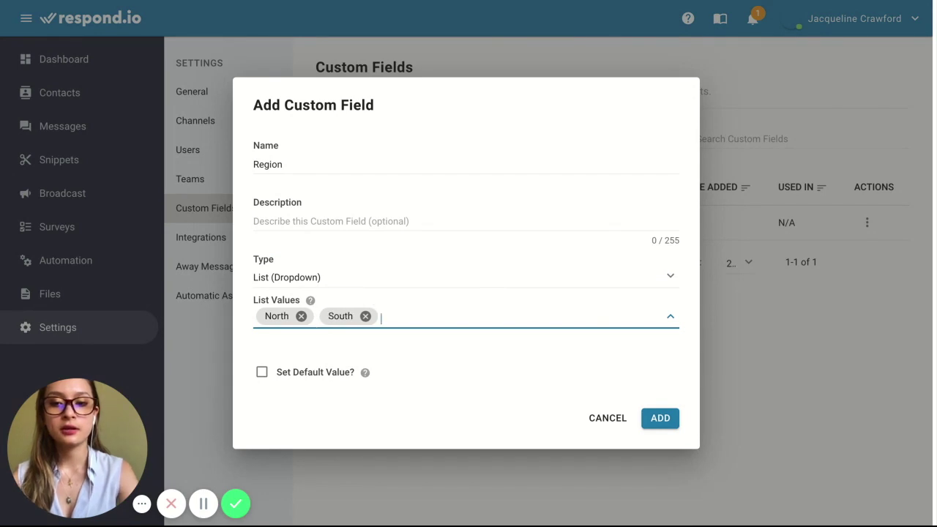
{"action": "left_click", "coordinate": [661, 419]}
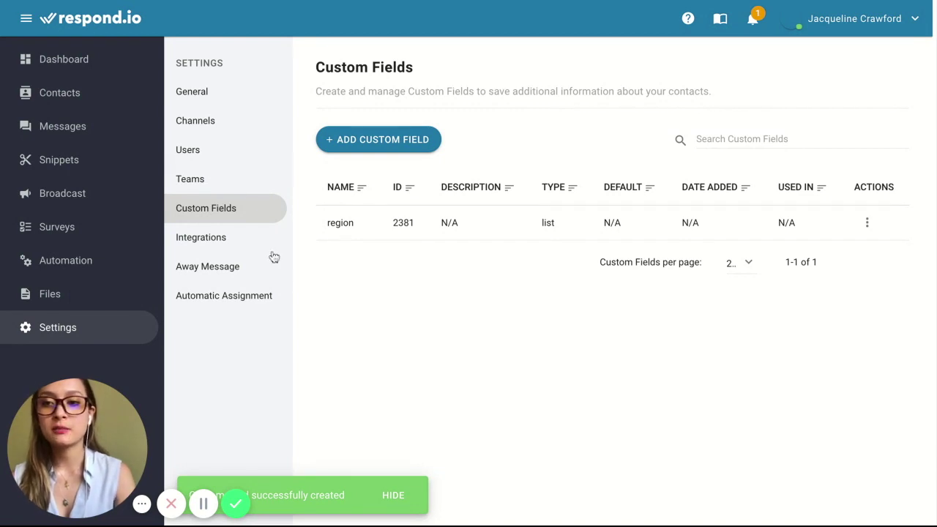
Step: Confirm the contact's Region dropdown offers North and South, then view the Broadcast calendar
{"action": "left_click", "coordinate": [124, 132]}
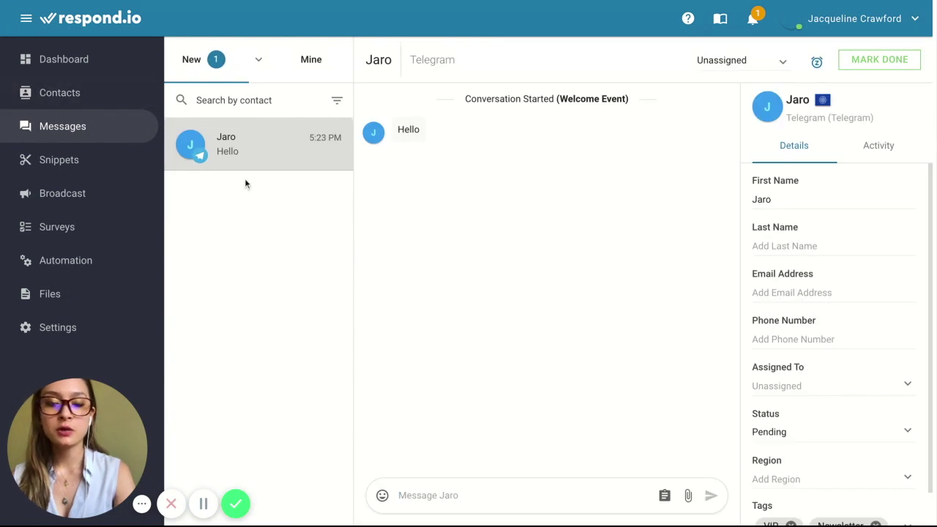
{"action": "scroll", "coordinate": [865, 382], "scroll_direction": "down", "scroll_amount": 1}
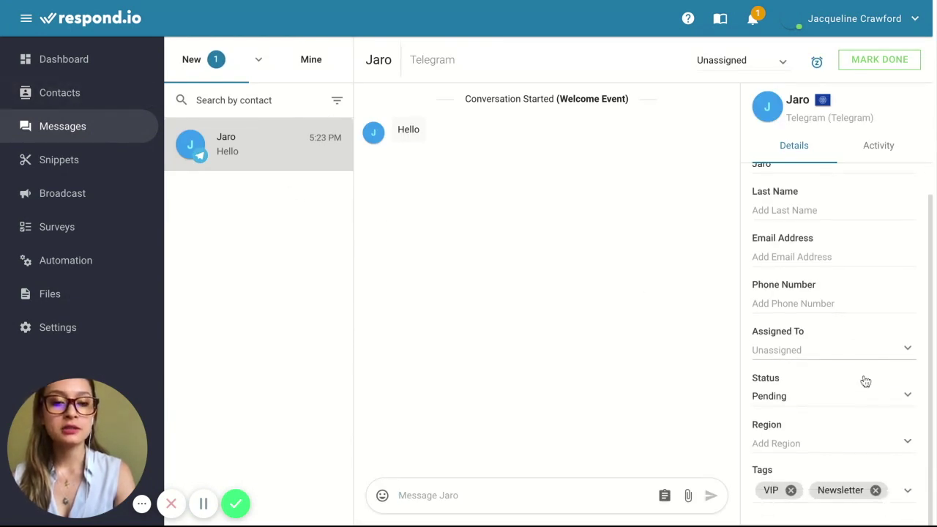
{"action": "left_click", "coordinate": [906, 443]}
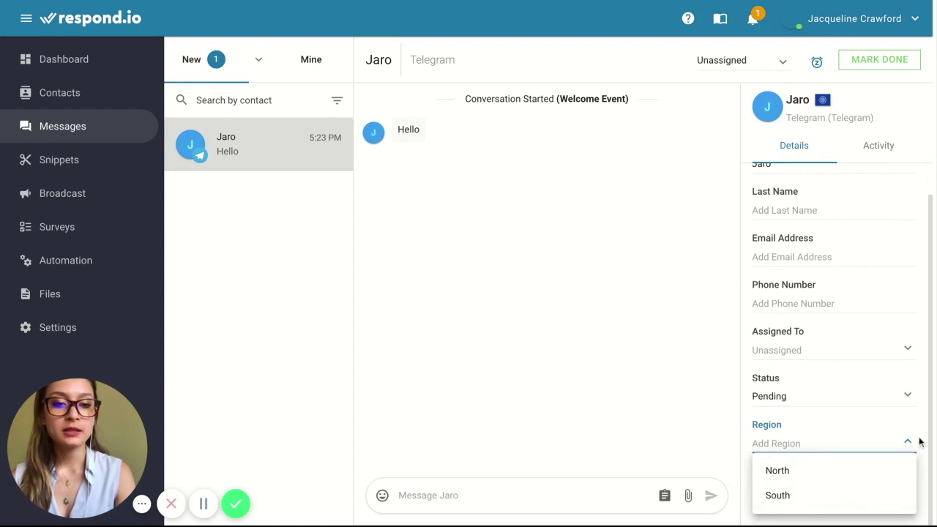
{"action": "left_click", "coordinate": [921, 442]}
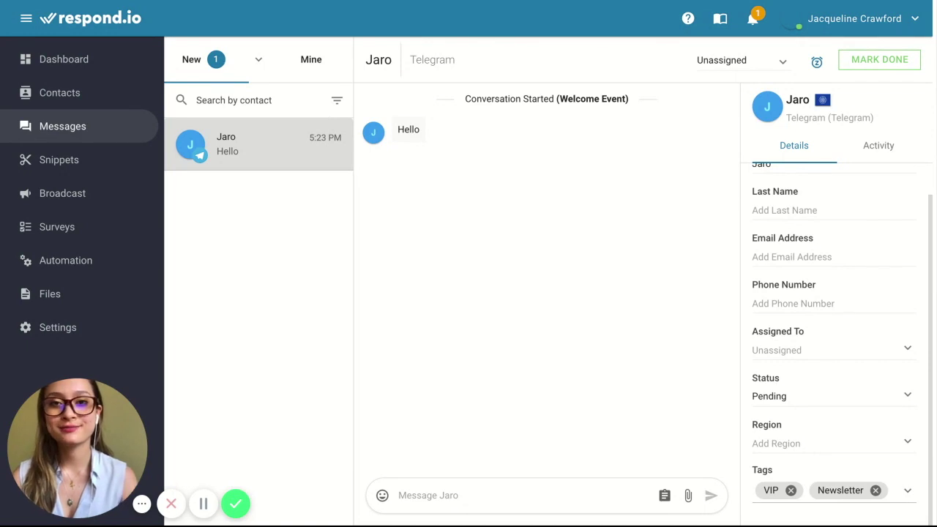
{"action": "left_click", "coordinate": [120, 193]}
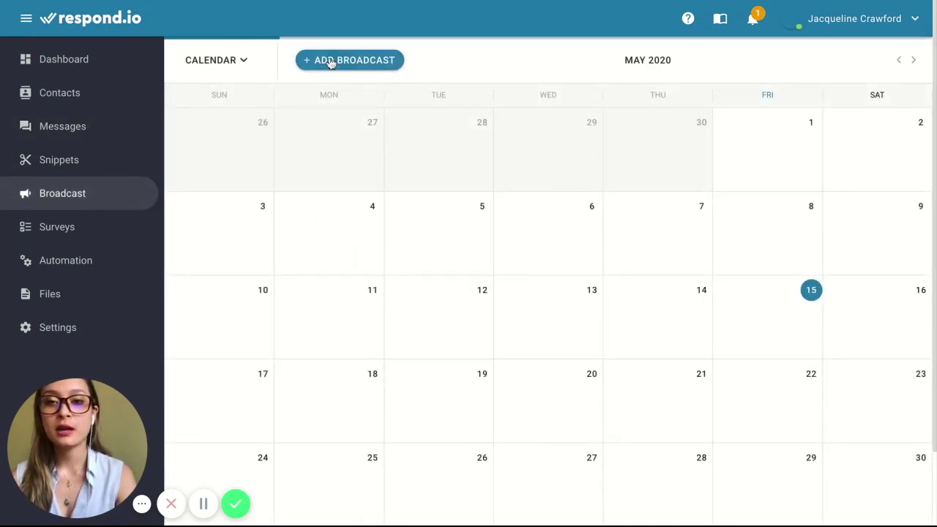
Step: Review tag targeting in a new broadcast, close it unsent, and go to Contacts
{"action": "left_click", "coordinate": [341, 60]}
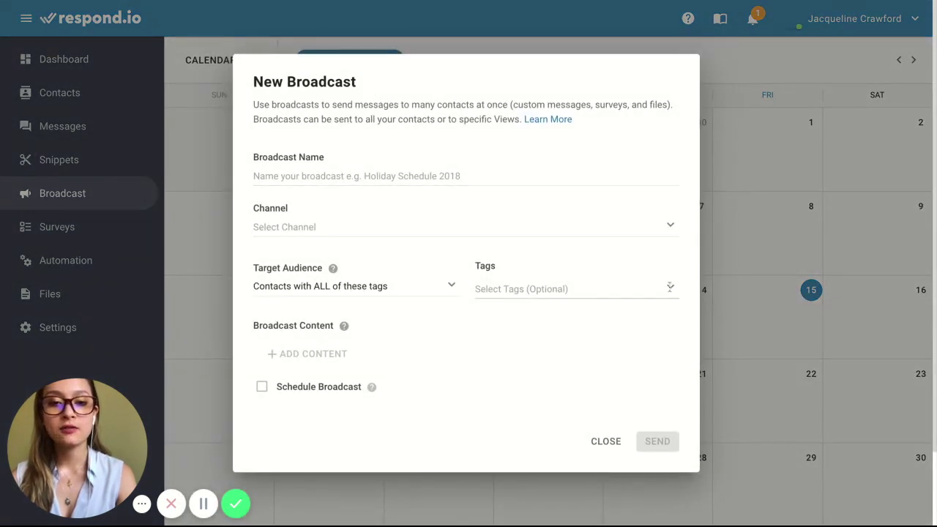
{"action": "left_click", "coordinate": [668, 285]}
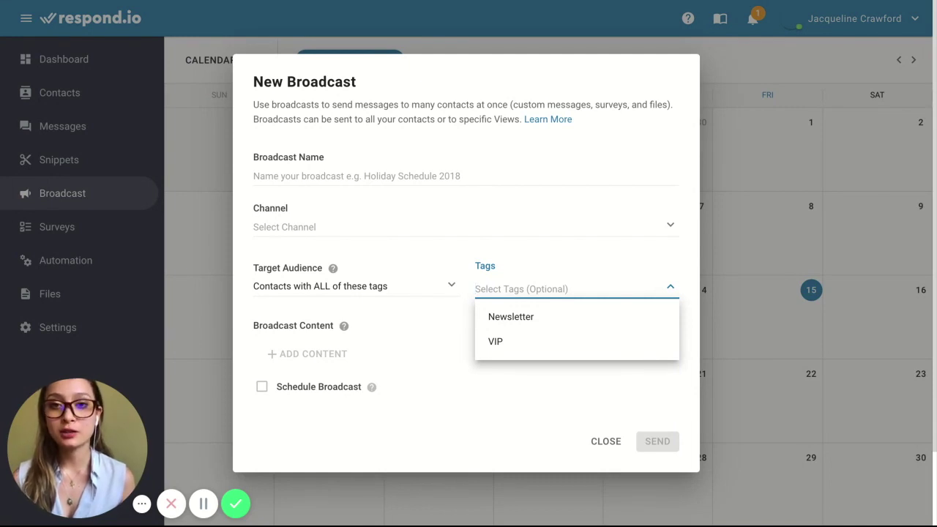
{"action": "key", "text": "Escape"}
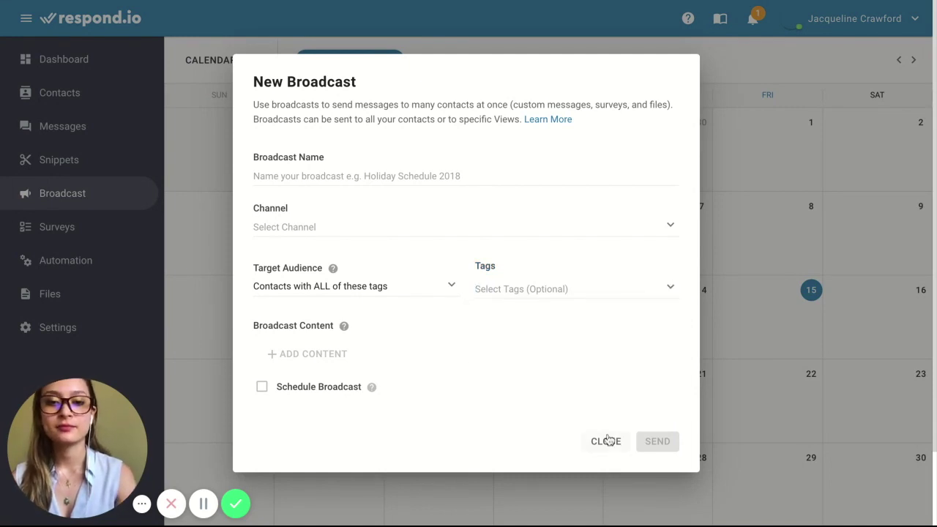
{"action": "left_click", "coordinate": [606, 442]}
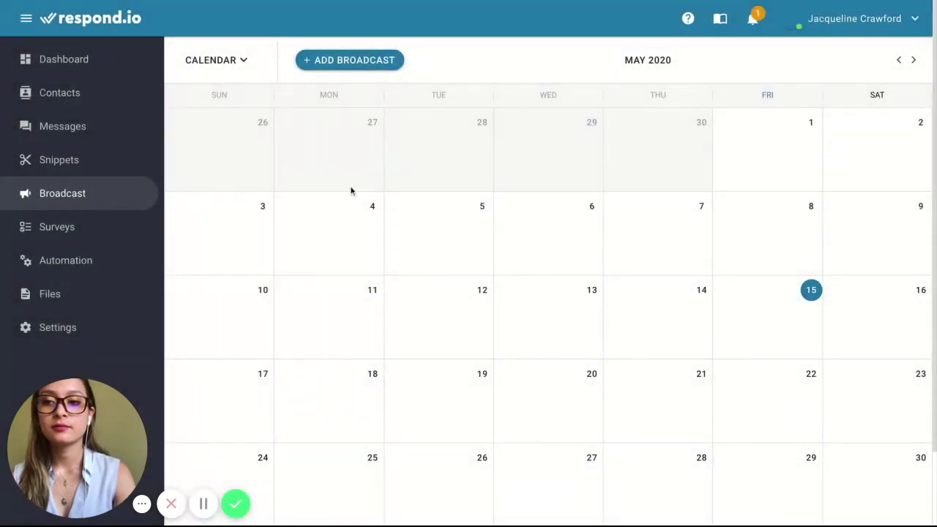
{"action": "left_click", "coordinate": [109, 96]}
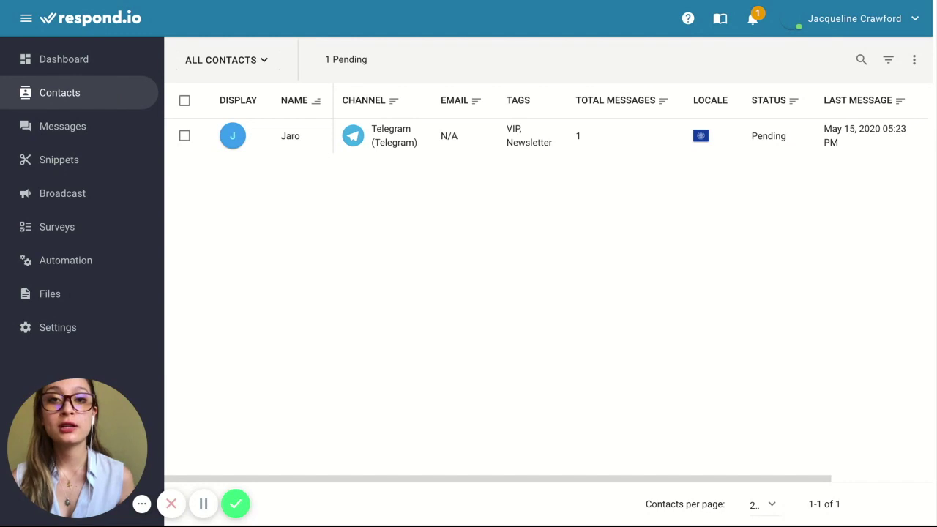
Step: Add and save a new contact view named 'VIP'
{"action": "left_click", "coordinate": [261, 61]}
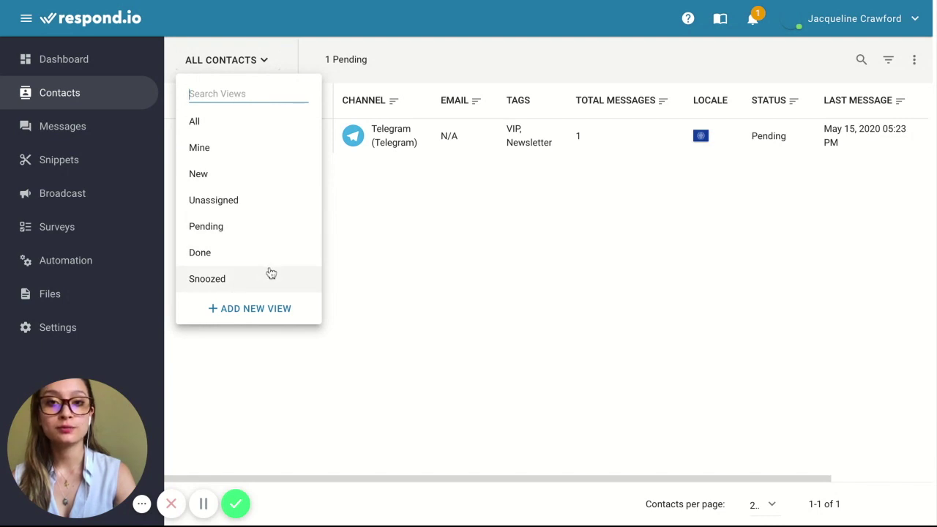
{"action": "left_click", "coordinate": [276, 310]}
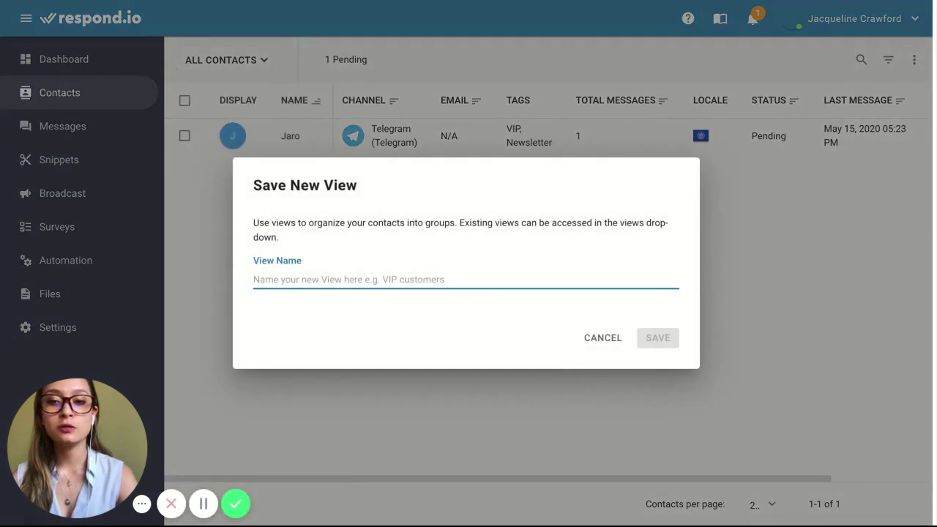
{"action": "type", "text": "VI"}
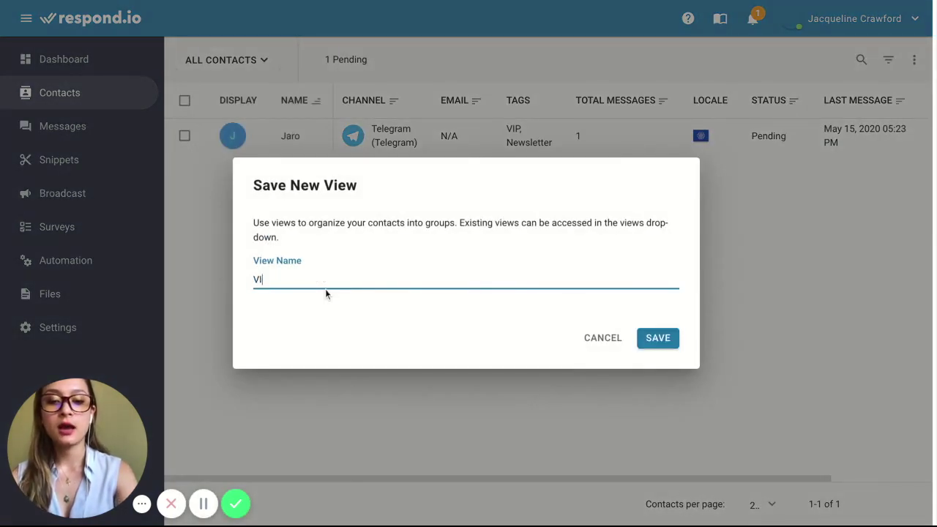
{"action": "type", "text": "P"}
{"action": "left_click", "coordinate": [658, 338]}
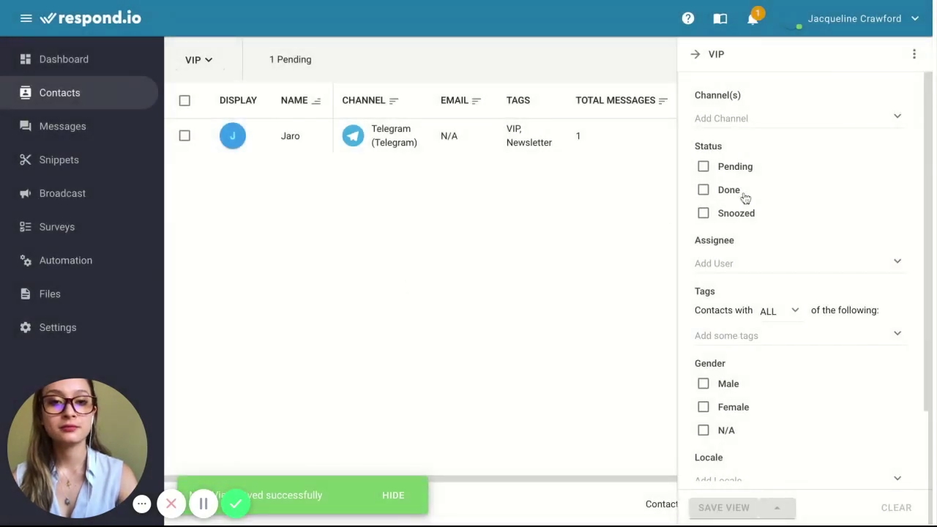
Step: Filter the VIP view to contacts tagged VIP and save the view
{"action": "scroll", "coordinate": [835, 222], "scroll_direction": "down", "scroll_amount": 1}
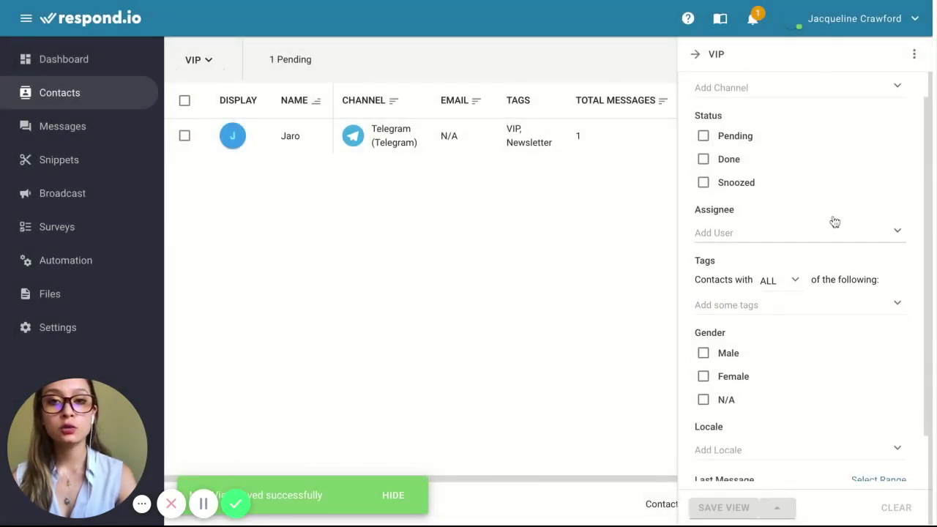
{"action": "left_click", "coordinate": [898, 303]}
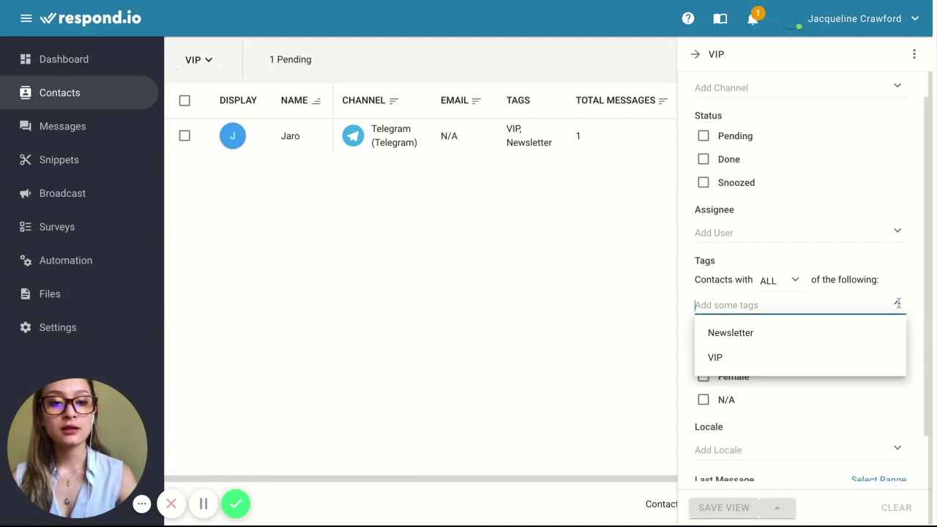
{"action": "left_click", "coordinate": [831, 359]}
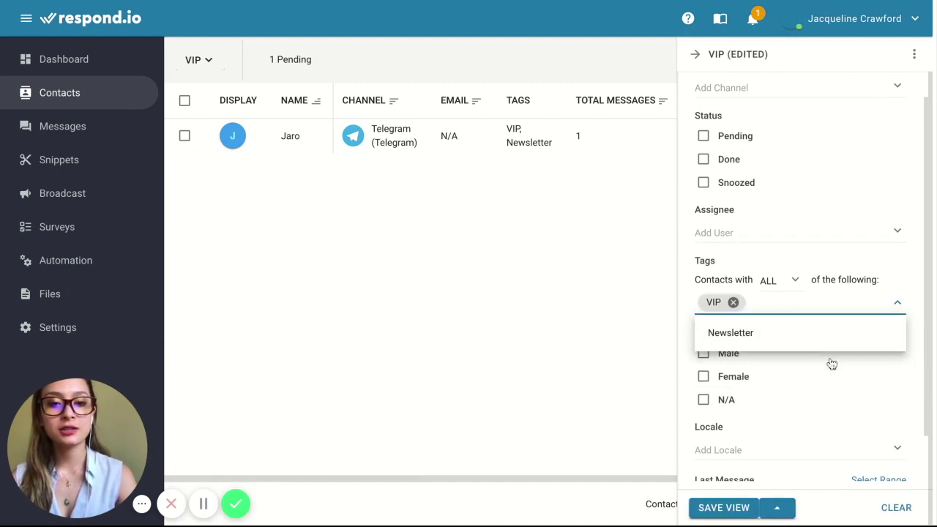
{"action": "left_click", "coordinate": [742, 508]}
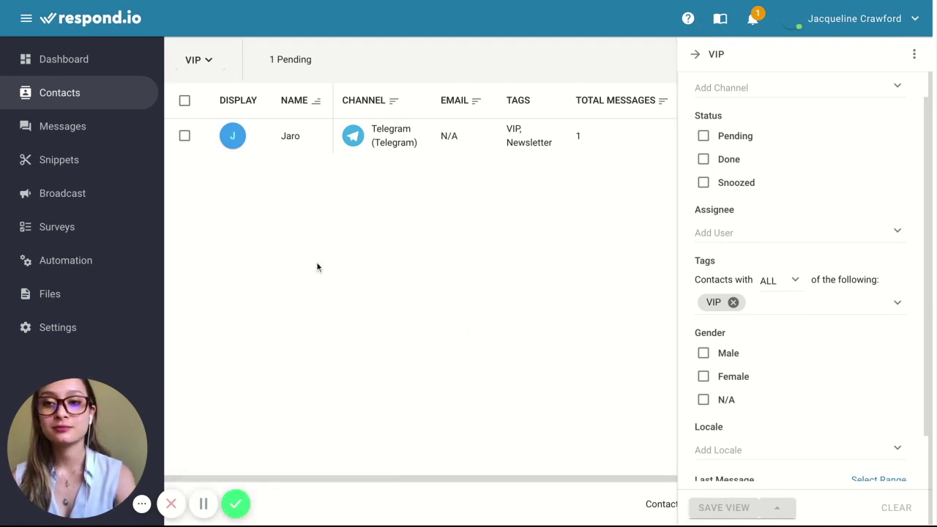
Step: In Messages, open the views list and bring up the VIP view's options
{"action": "left_click", "coordinate": [87, 129]}
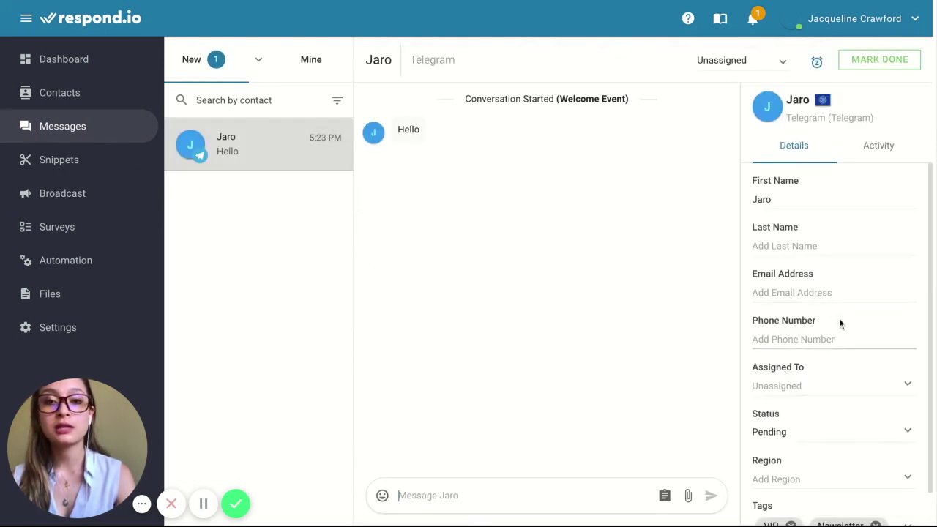
{"action": "left_click", "coordinate": [260, 60]}
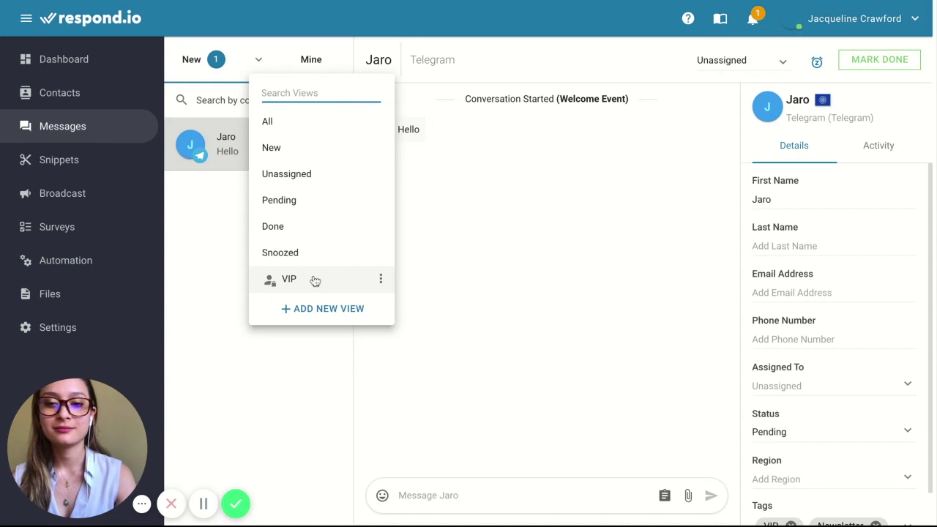
{"action": "left_click", "coordinate": [381, 282]}
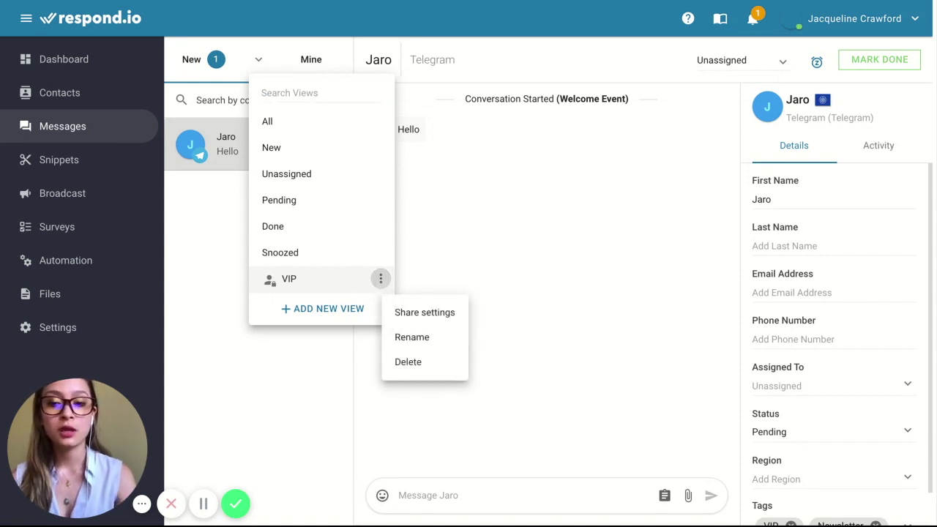
Step: Review the VIP view's share settings and cancel, keeping it Private
{"action": "left_click", "coordinate": [442, 317]}
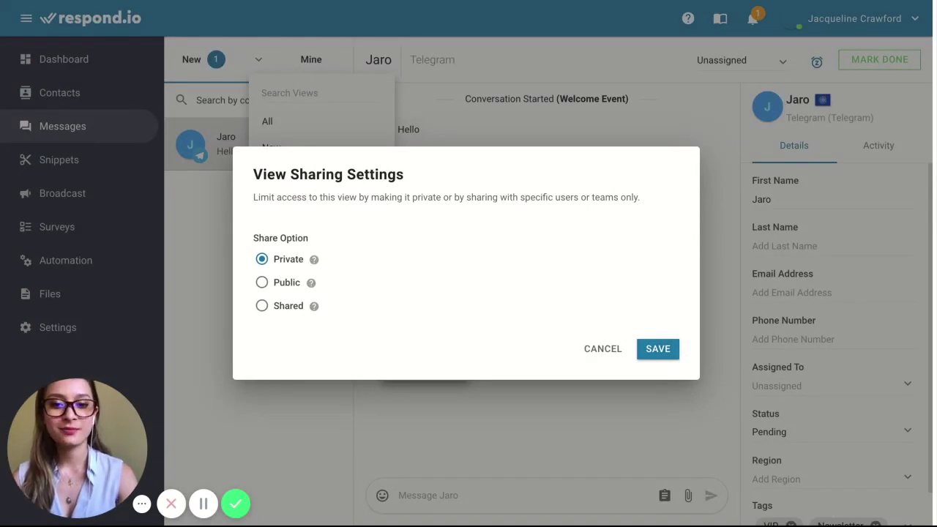
{"action": "left_click", "coordinate": [602, 351]}
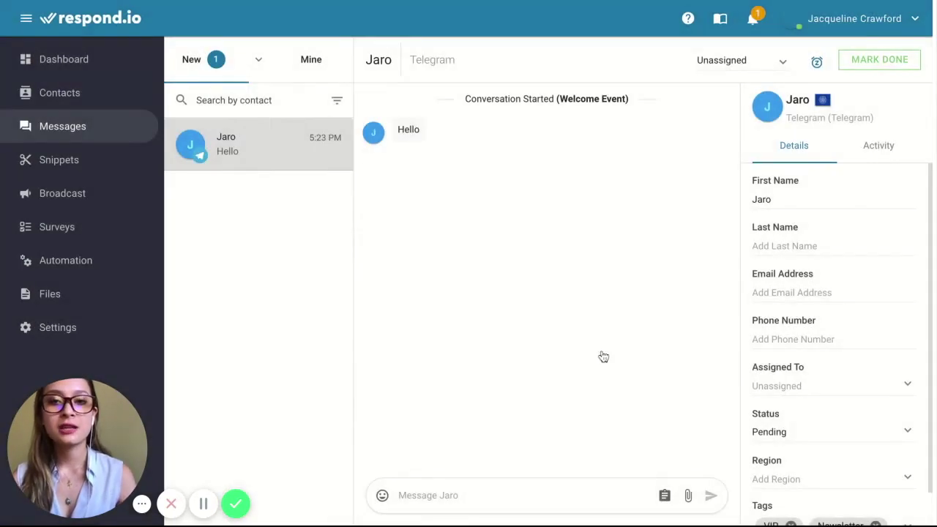